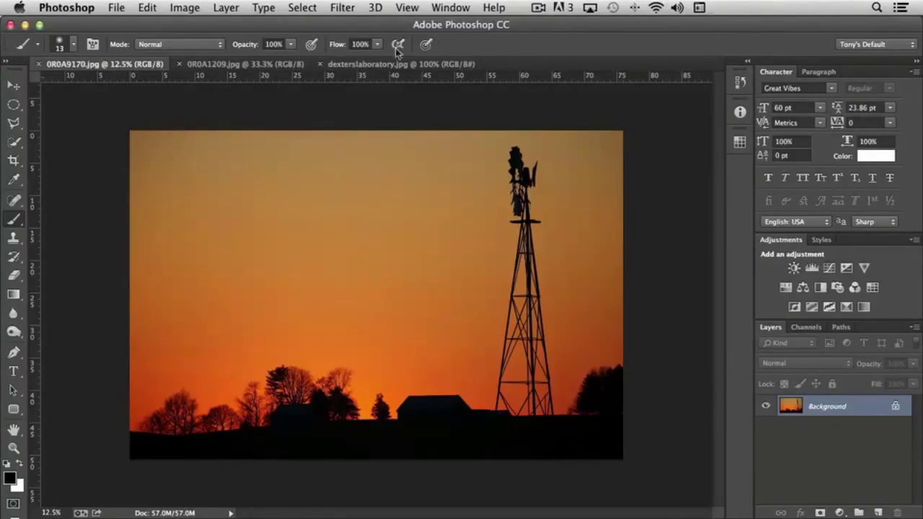
# Step: Open Image Size for the sunset photo, currently 5469 × 3645 px at 72 pixels/inch
pyautogui.click(186, 9)
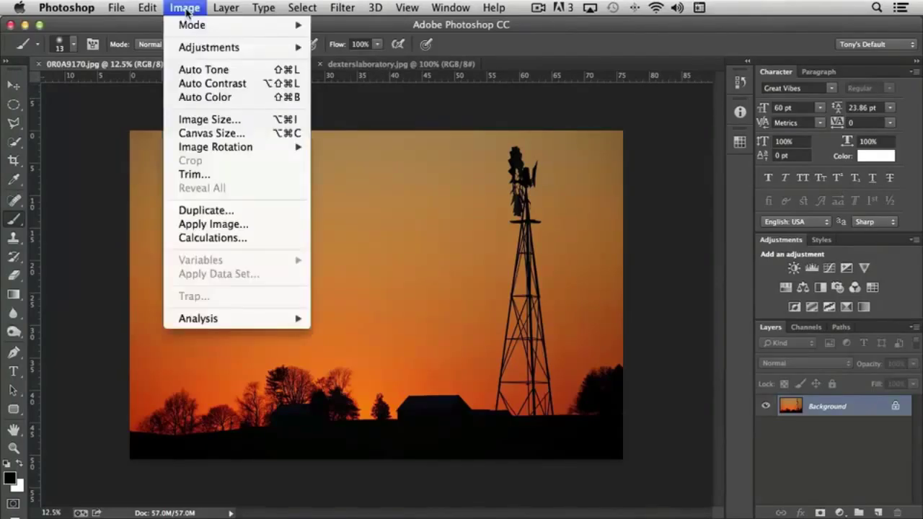
pyautogui.click(221, 122)
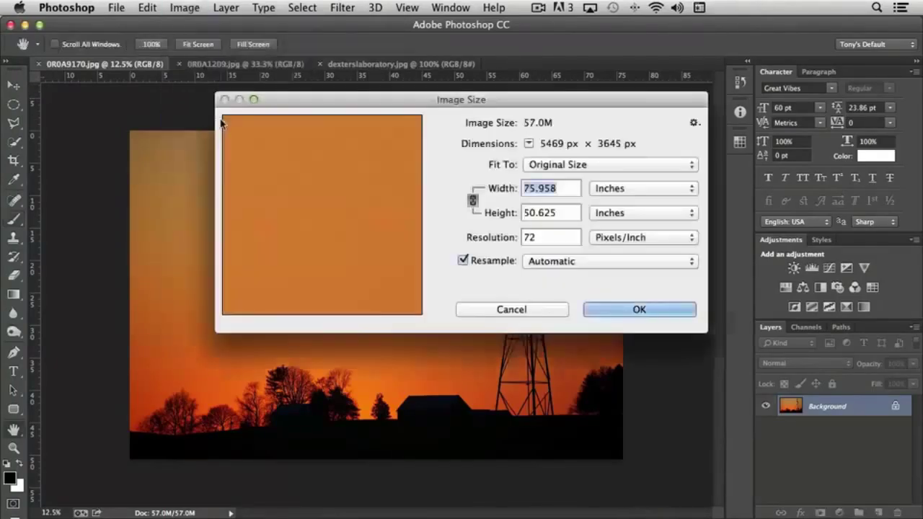
# Step: Resize the photo in pixels to 851 wide, with proportions linked so height becomes 567
pyautogui.click(630, 189)
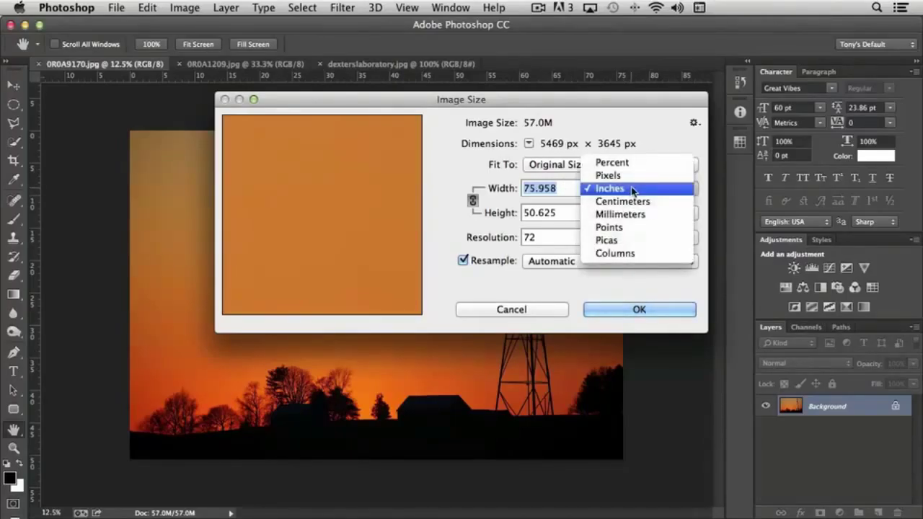
pyautogui.click(608, 176)
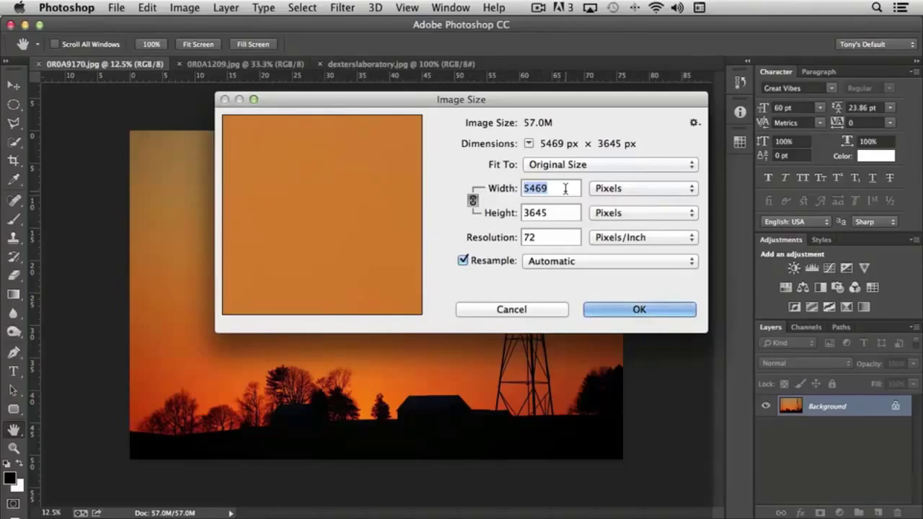
pyautogui.write('851')
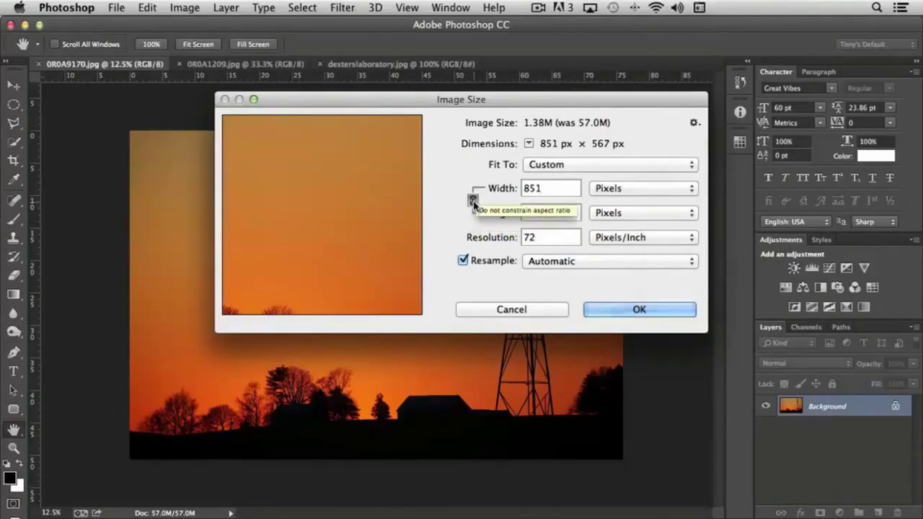
pyautogui.click(474, 201)
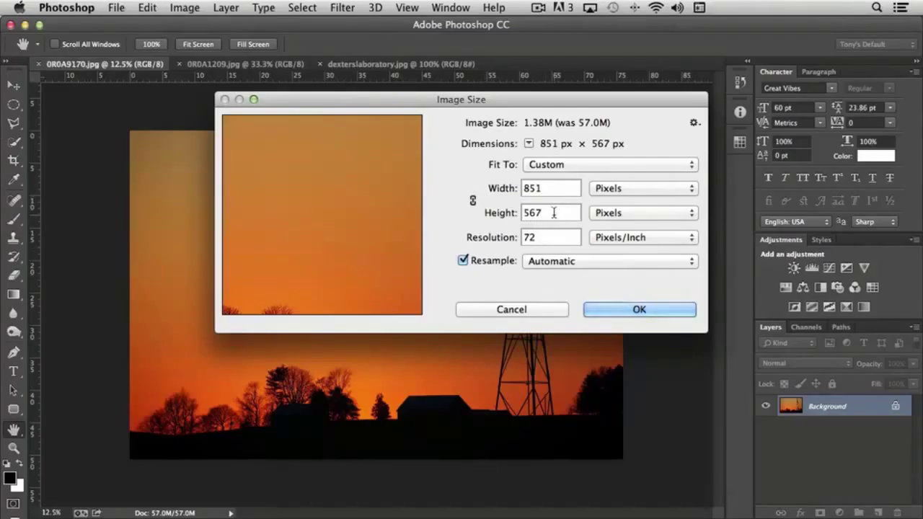
pyautogui.moveTo(553, 212); pyautogui.dragTo(511, 212)
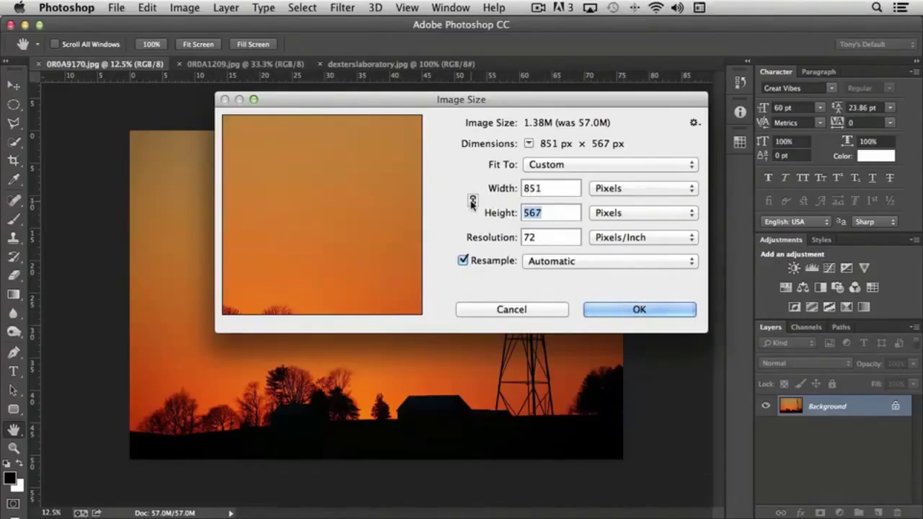
pyautogui.click(473, 200)
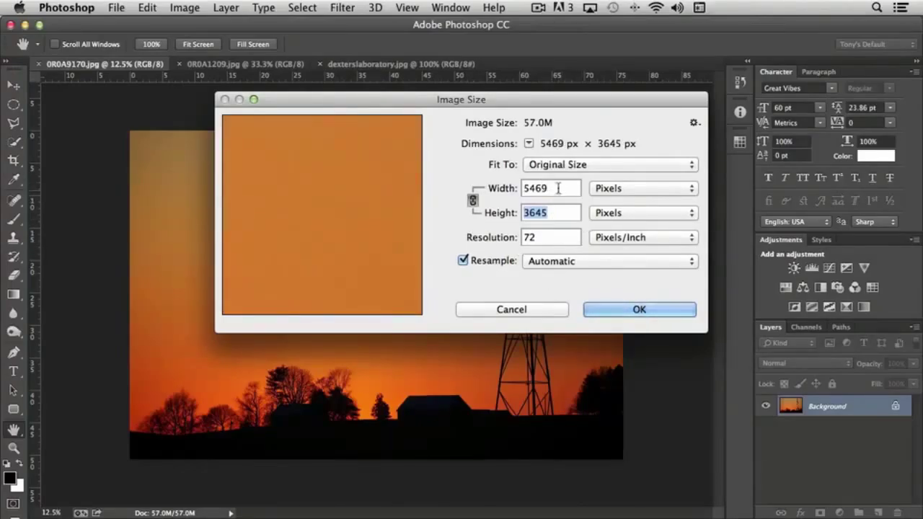
pyautogui.moveTo(561, 189); pyautogui.dragTo(517, 191)
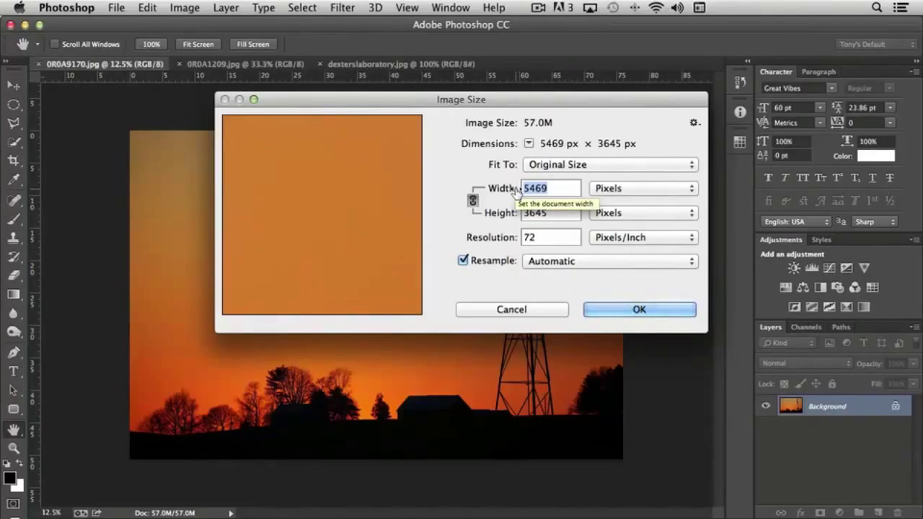
pyautogui.write('851')
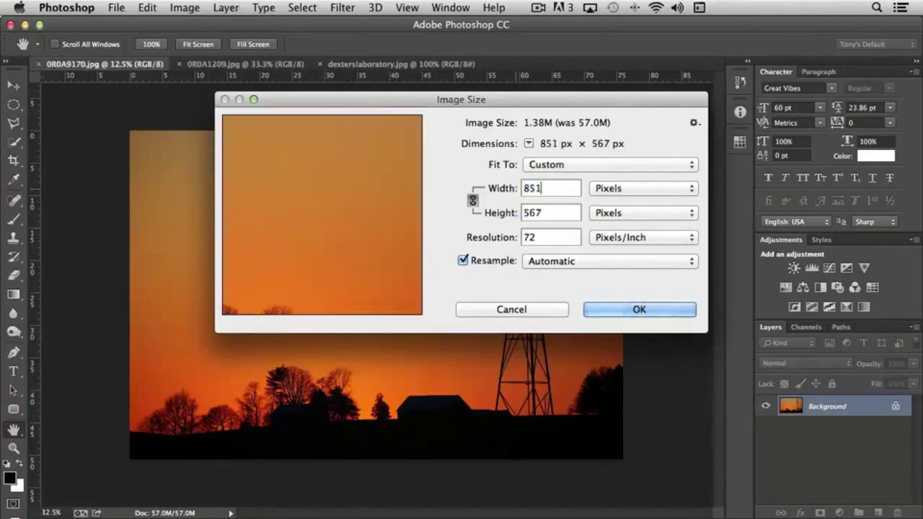
pyautogui.click(641, 310)
# Step: Confirm the 851 × 567 resize and zoom the view to the photo's actual size
pyautogui.press('b')
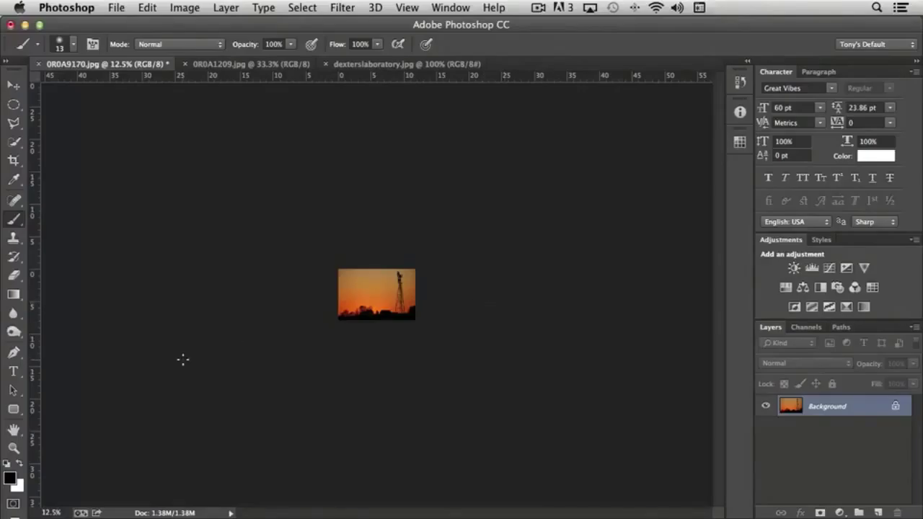
pyautogui.click(13, 451)
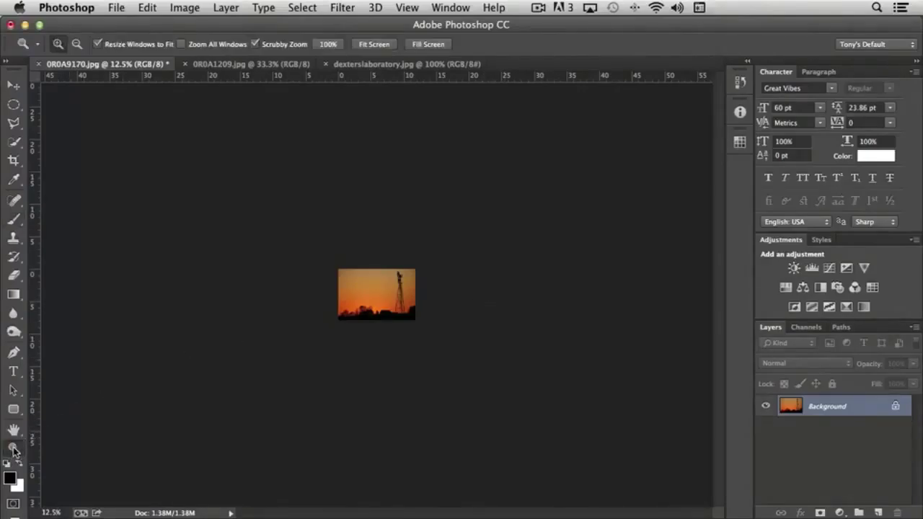
pyautogui.click(382, 310)
pyautogui.click(382, 310)
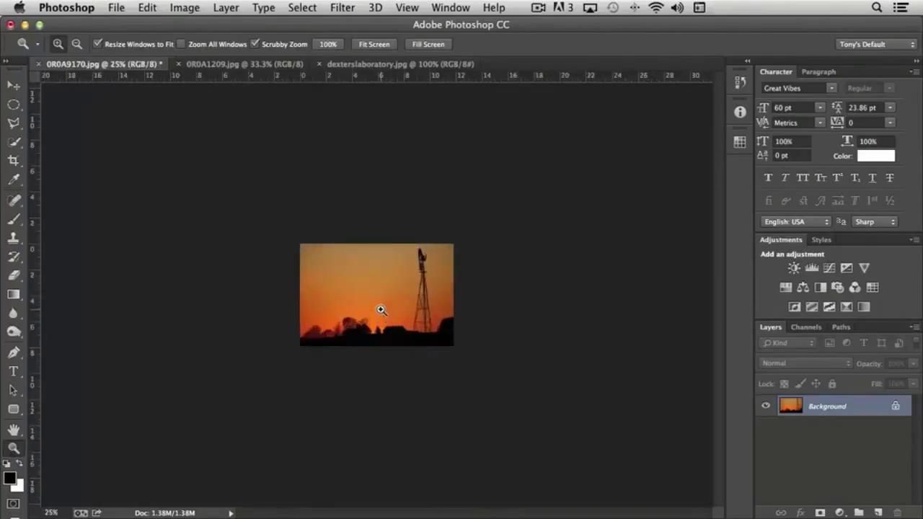
pyautogui.click(382, 310)
pyautogui.click(382, 310)
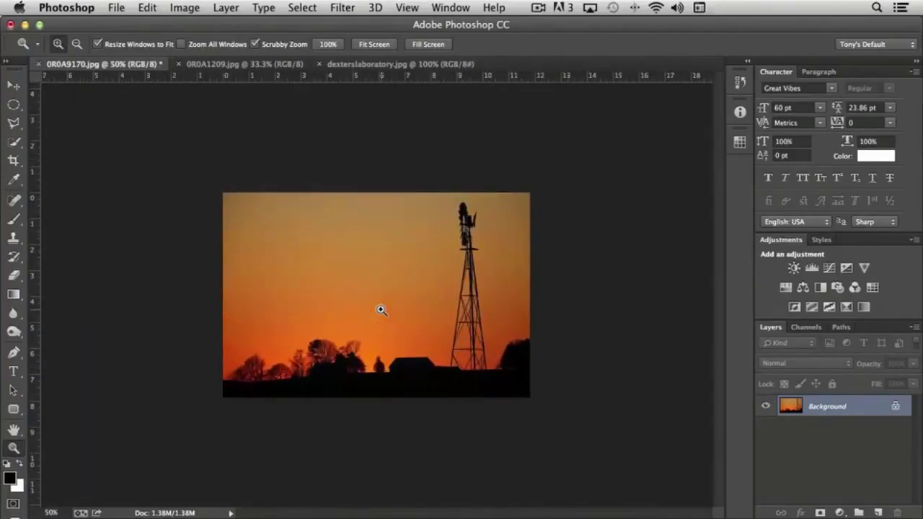
pyautogui.click(382, 310)
pyautogui.click(382, 310)
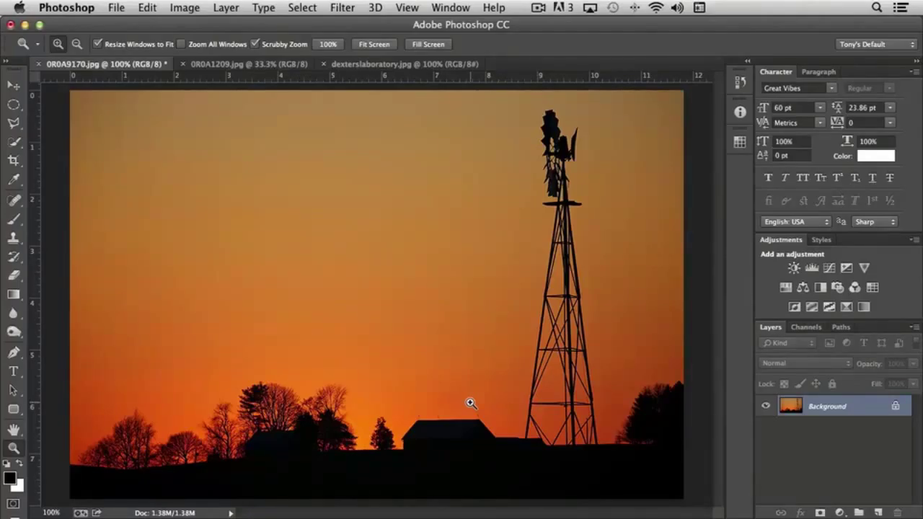
pyautogui.press('super+minus')
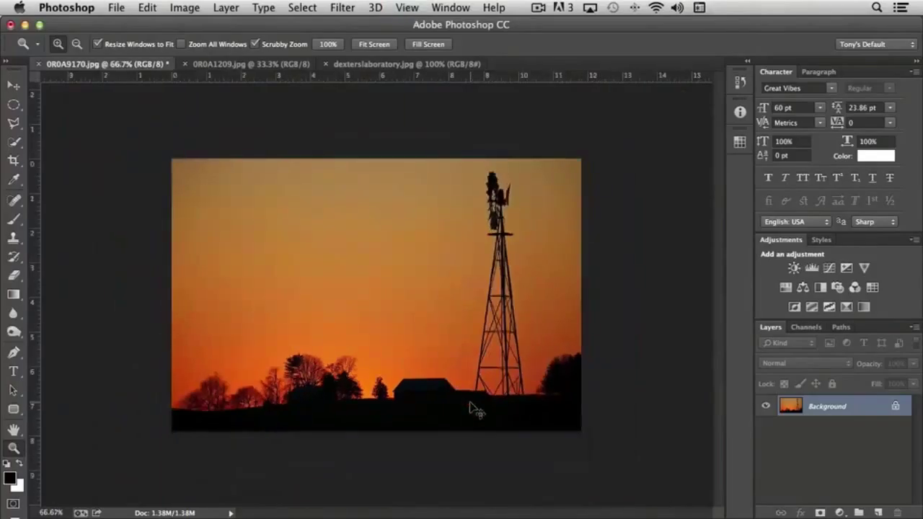
pyautogui.press('super+minus')
pyautogui.press('super+minus')
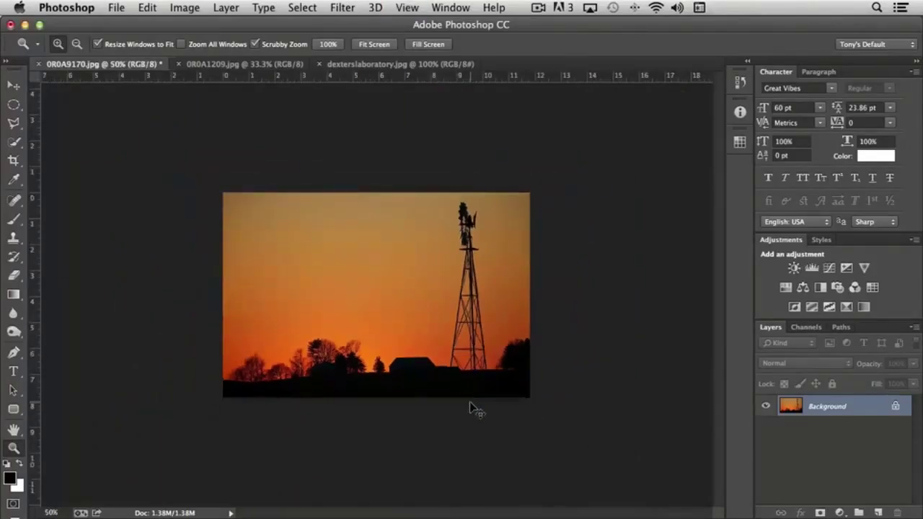
pyautogui.press('super+plus')
pyautogui.press('super+plus')
pyautogui.press('super+plus')
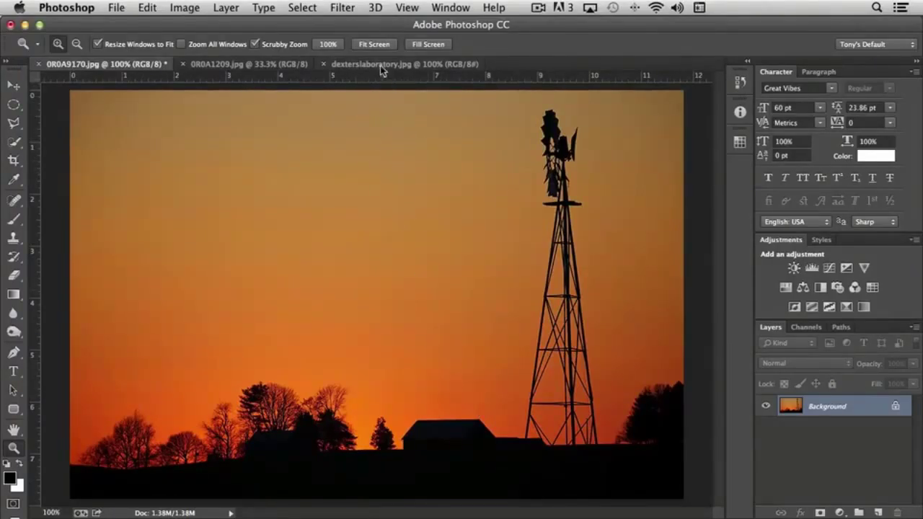
# Step: Drag the Dexter cartoon with the Move tool onto the sunset photo as Layer 1, then return to dexterslaboratory.jpg
pyautogui.click(240, 65)
pyautogui.click(385, 65)
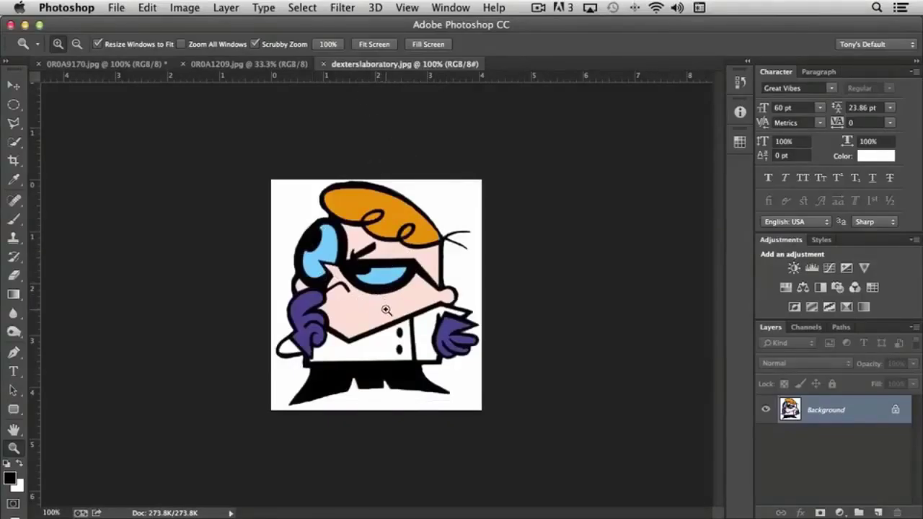
pyautogui.click(111, 65)
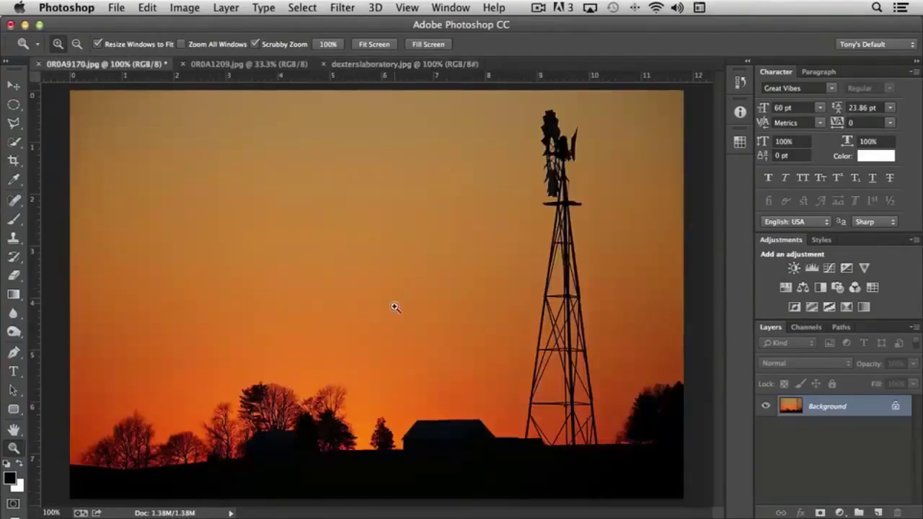
pyautogui.click(413, 64)
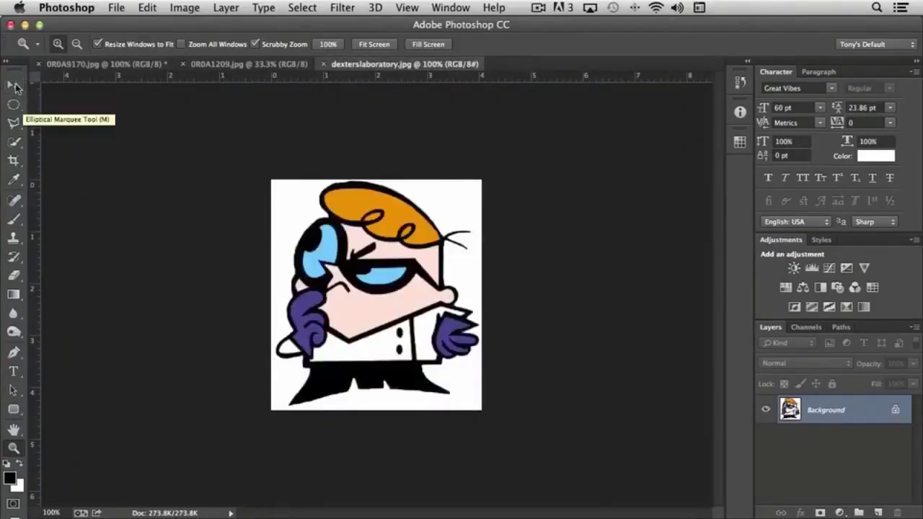
pyautogui.click(15, 88)
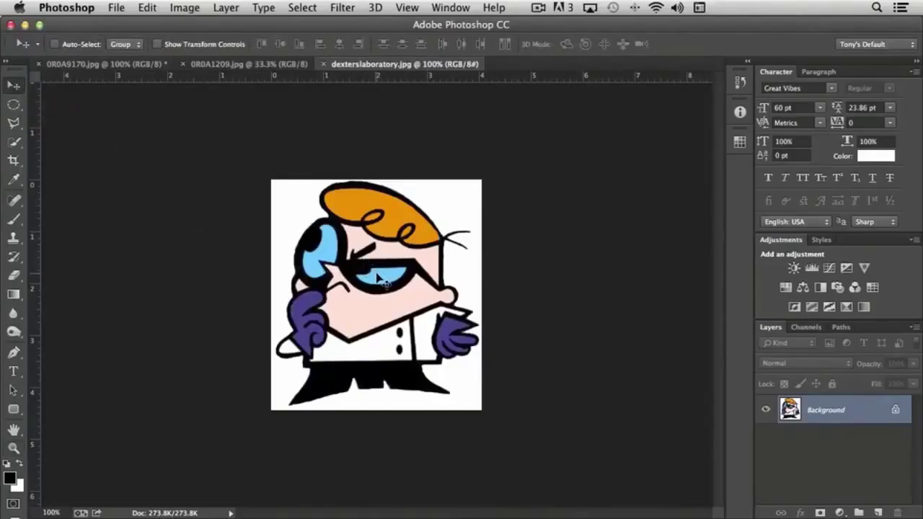
pyautogui.moveTo(380, 280); pyautogui.dragTo(312, 331)
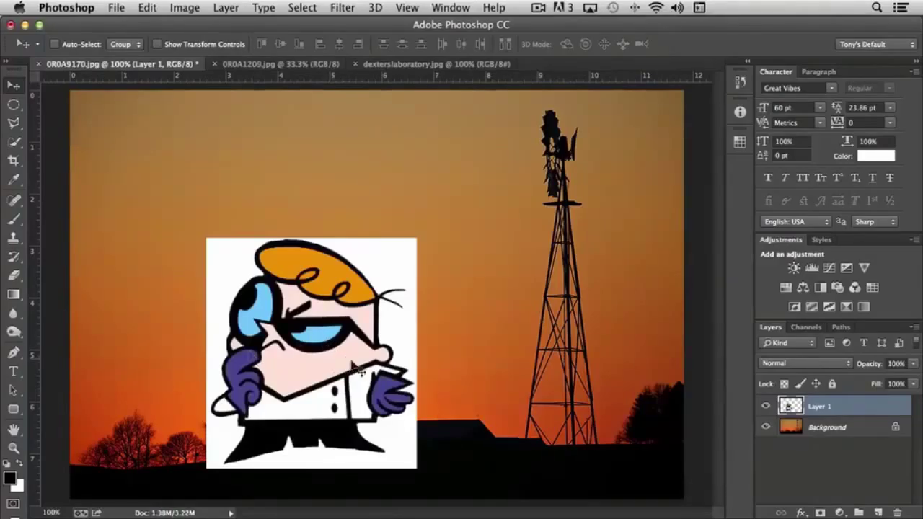
pyautogui.click(422, 65)
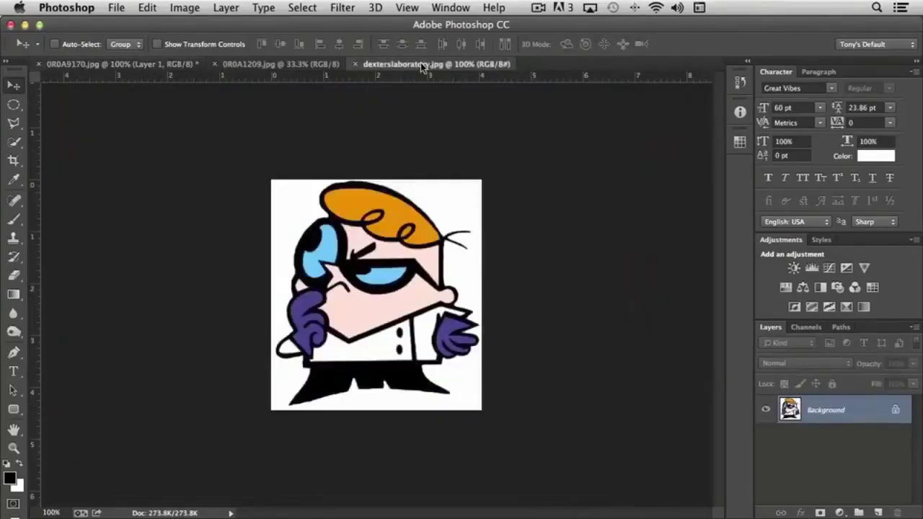
pyautogui.click(150, 65)
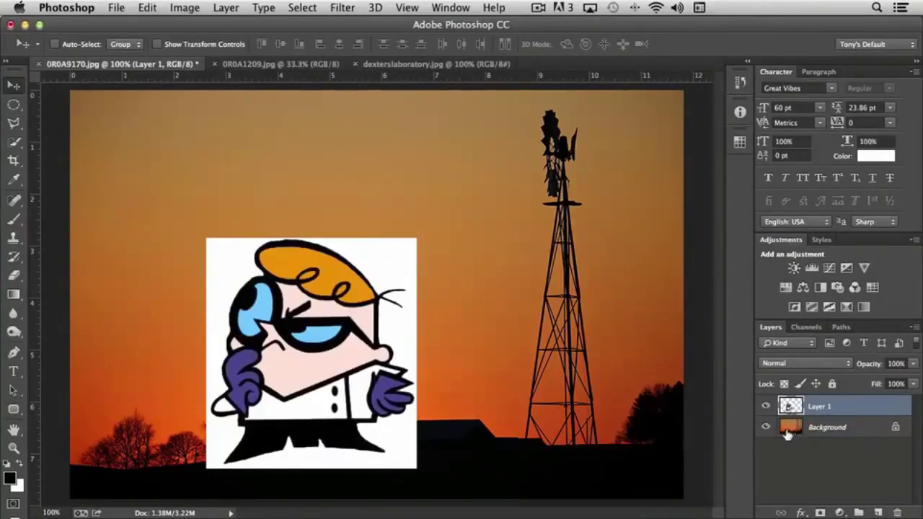
pyautogui.click(766, 406)
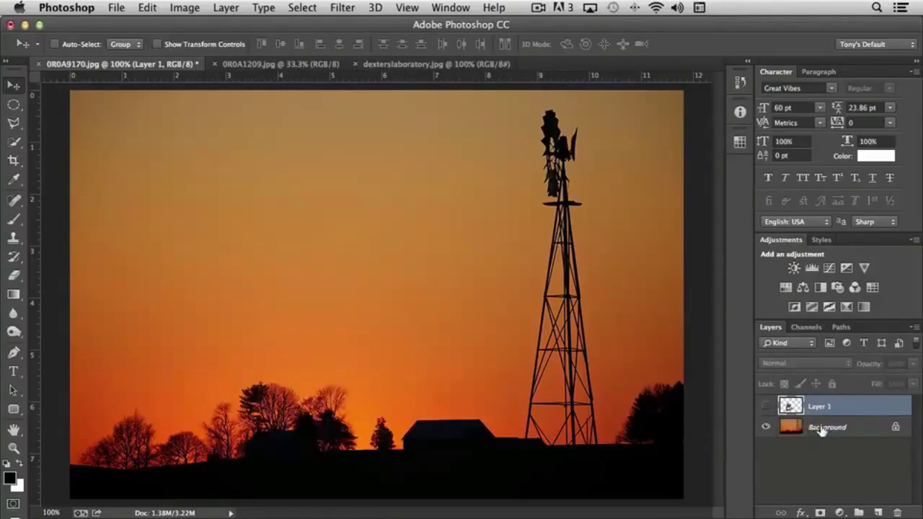
pyautogui.click(822, 429)
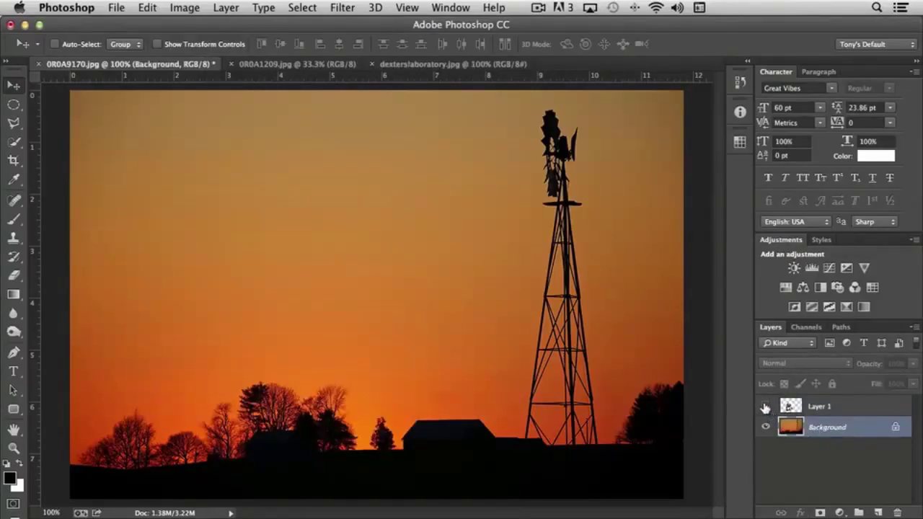
pyautogui.click(765, 407)
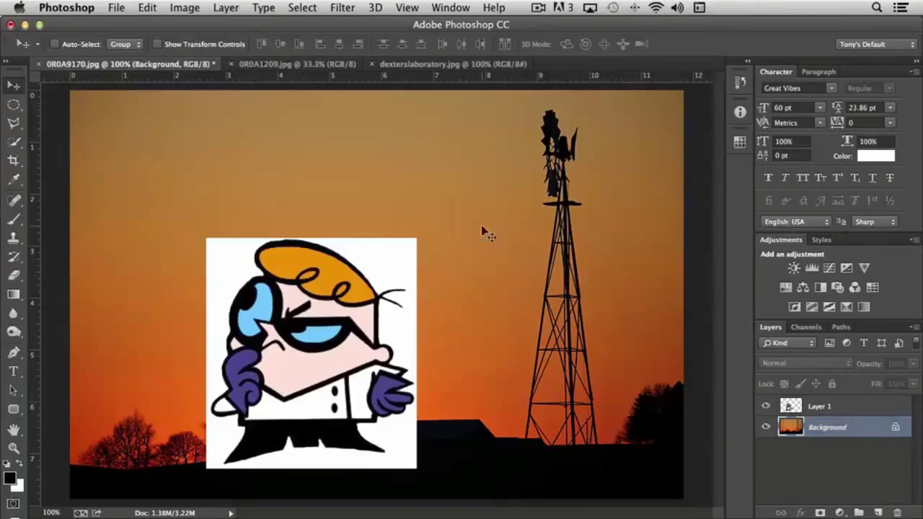
pyautogui.click(427, 65)
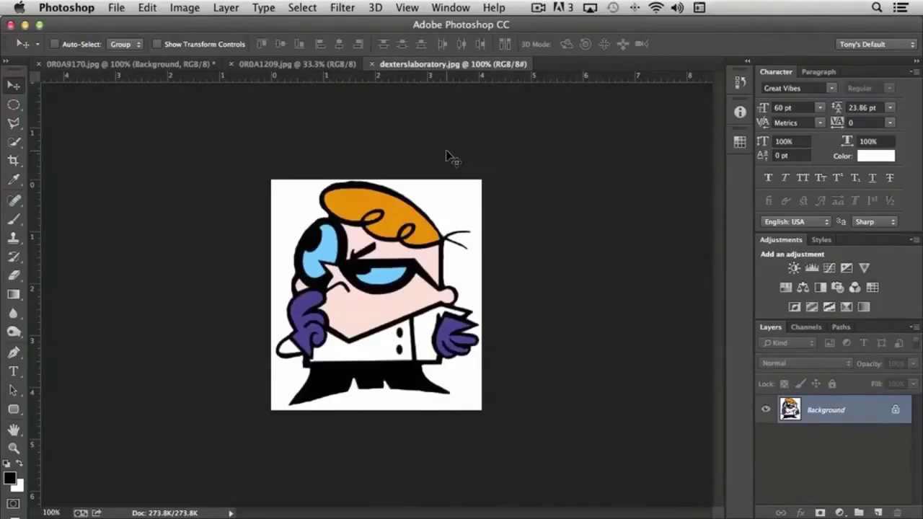
# Step: Select all of Dexter, paste it into the sunset photo as Layer 2, and hide Layer 1
pyautogui.press('super+a')
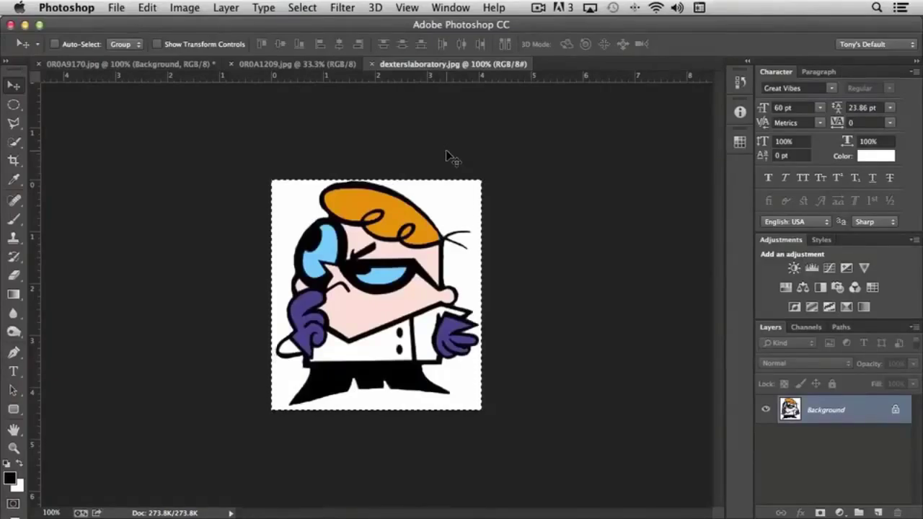
pyautogui.moveTo(449, 154); pyautogui.dragTo(315, 211)
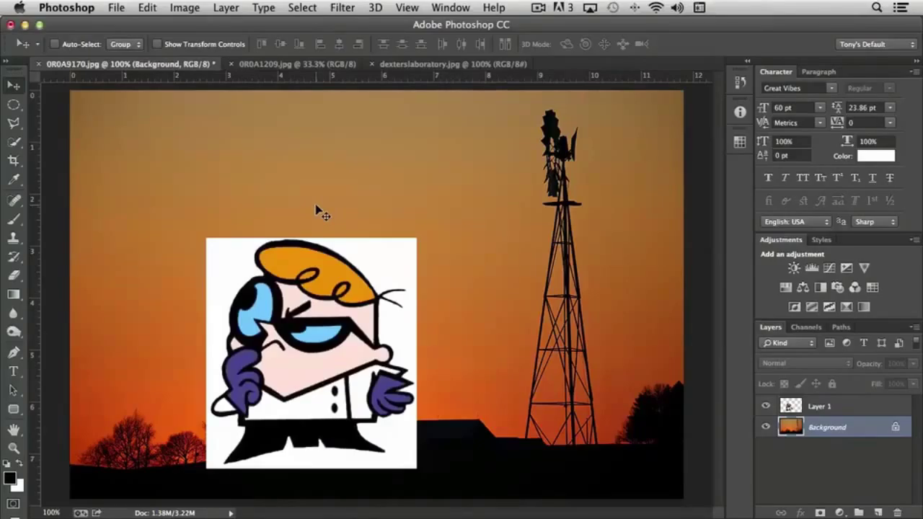
pyautogui.press('super+v')
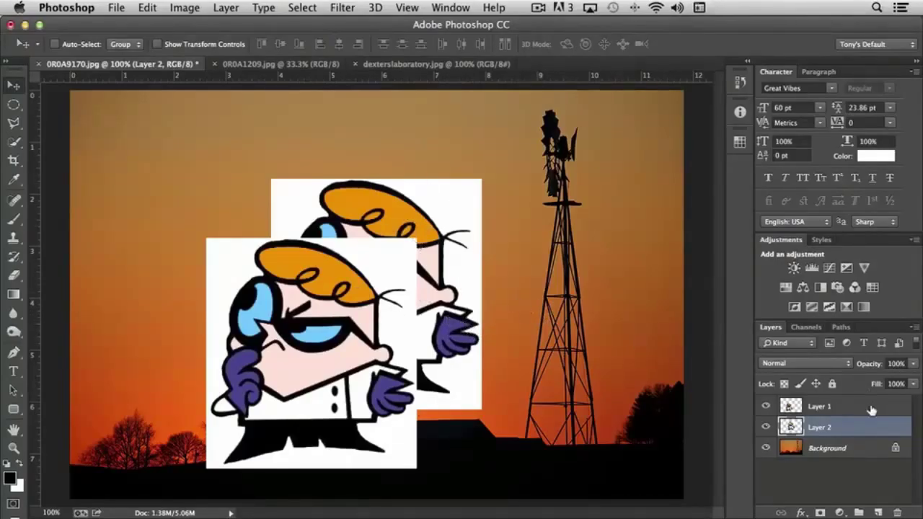
pyautogui.click(766, 406)
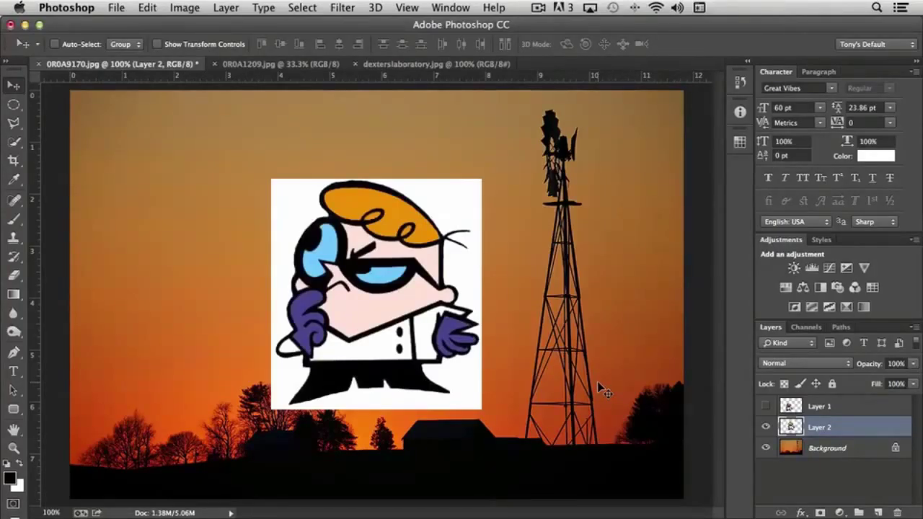
pyautogui.click(13, 105)
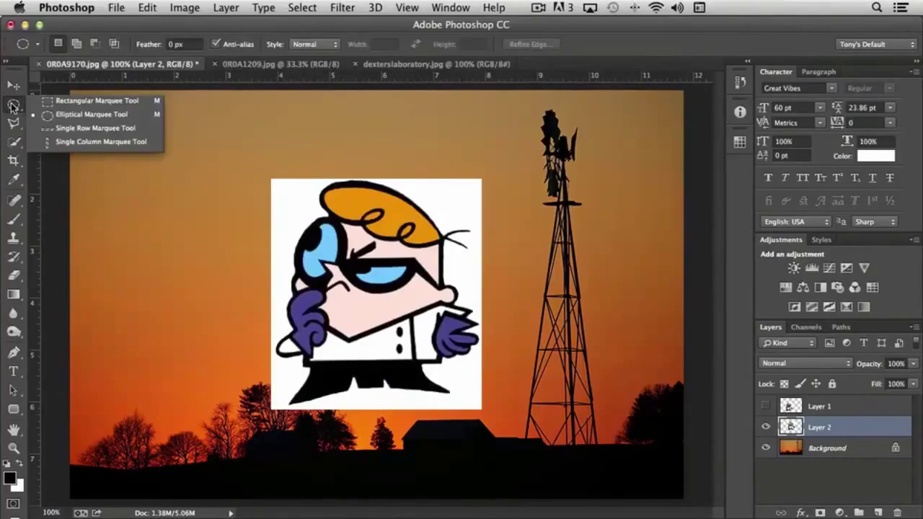
# Step: Delete Layer 2 and draw a rectangular marquee over the photo's lower-left corner
pyautogui.click(66, 105)
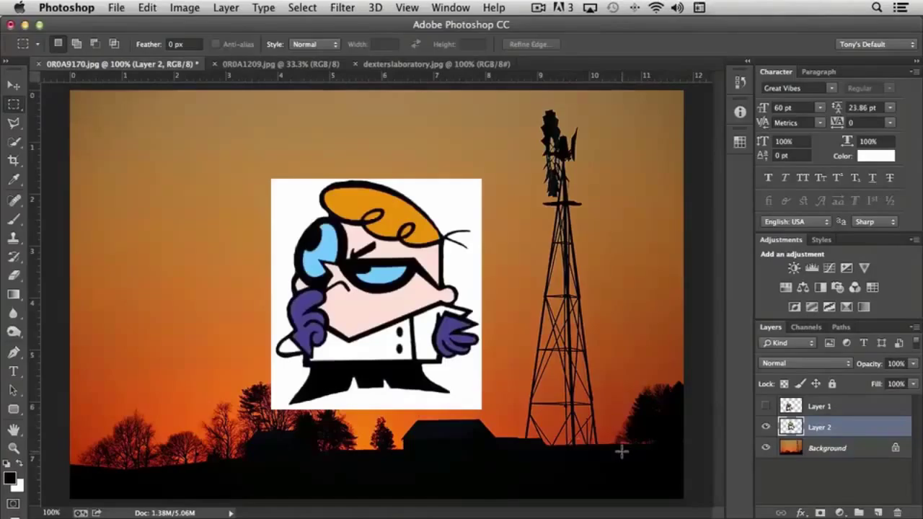
pyautogui.click(899, 512)
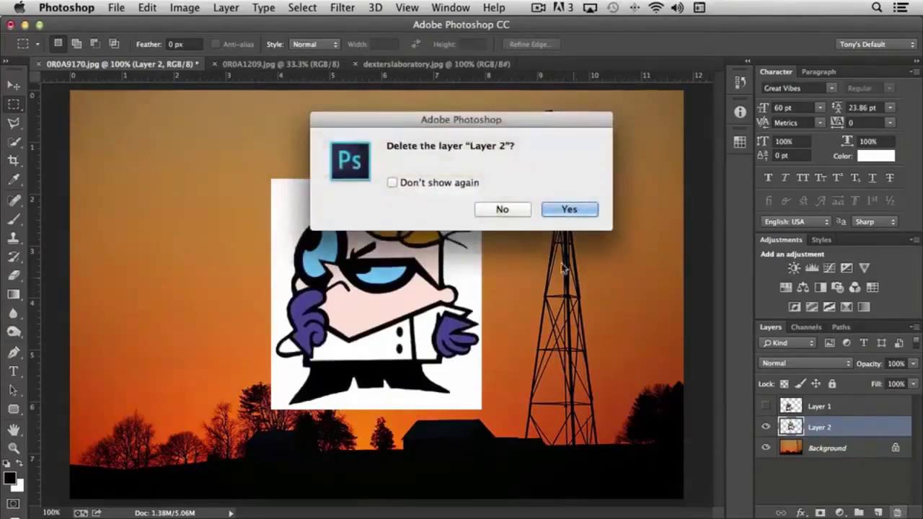
pyautogui.click(570, 209)
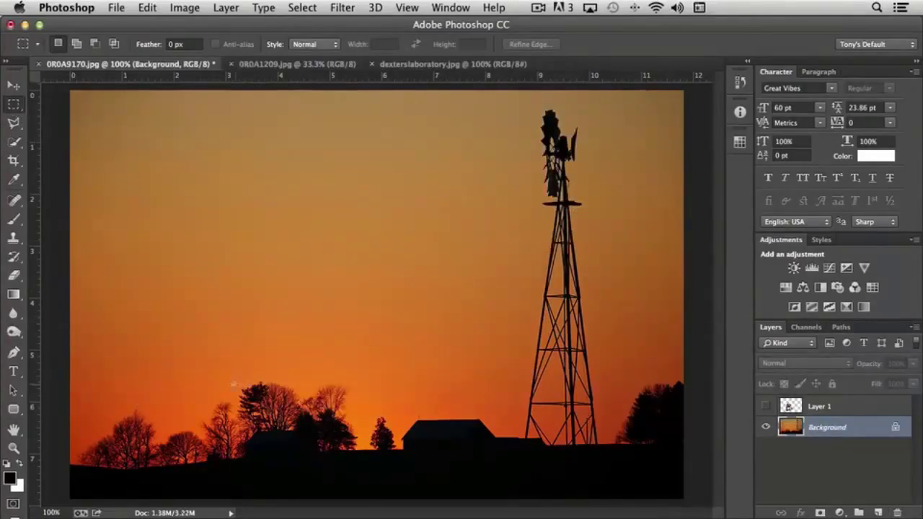
pyautogui.moveTo(153, 325); pyautogui.dragTo(228, 411)
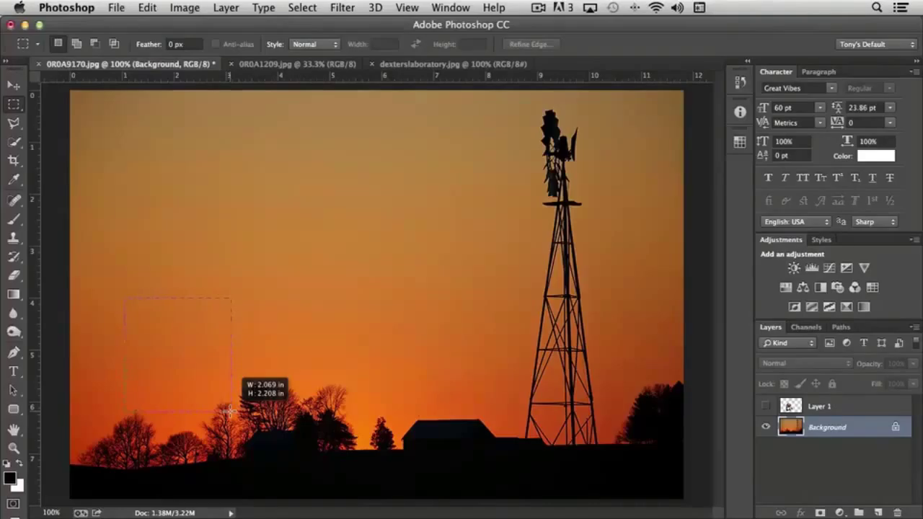
pyautogui.moveTo(228, 411); pyautogui.dragTo(241, 429)
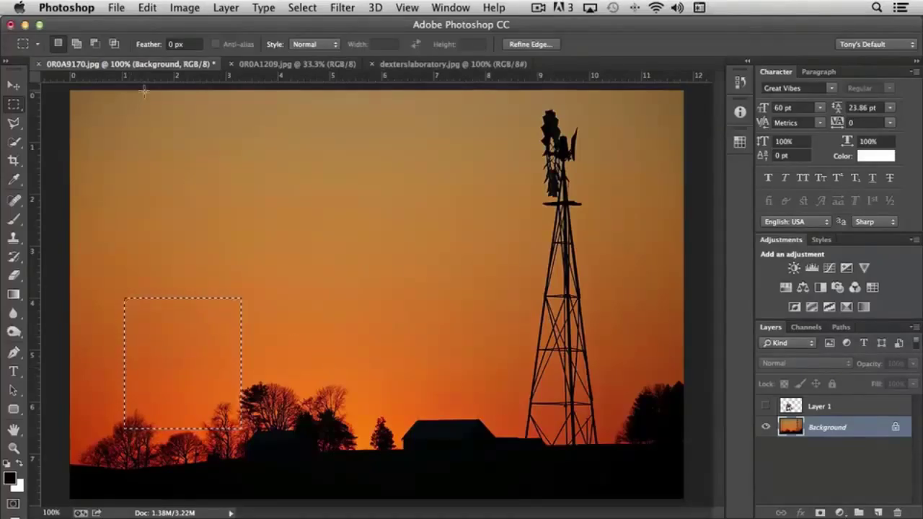
# Step: Paste the Dexter cartoon into the lower-left marquee as a new Layer 2
pyautogui.click(147, 8)
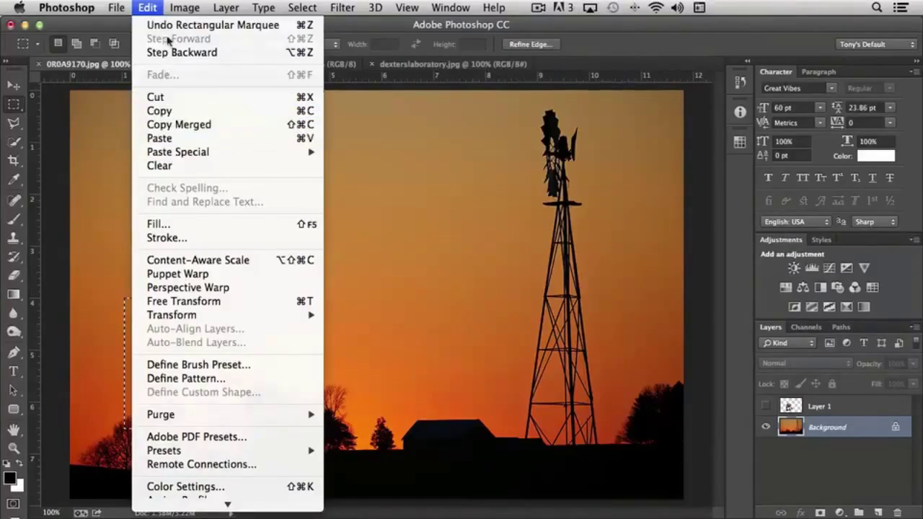
pyautogui.click(150, 9)
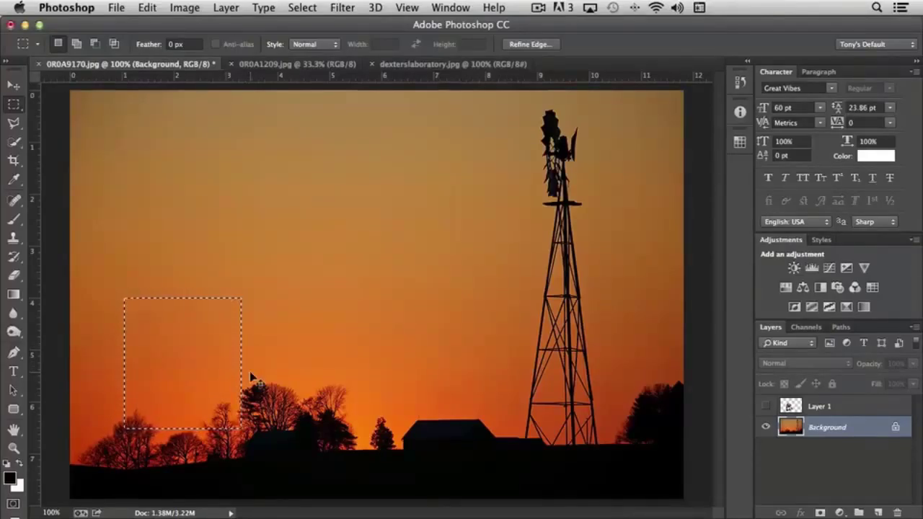
pyautogui.press('super+v')
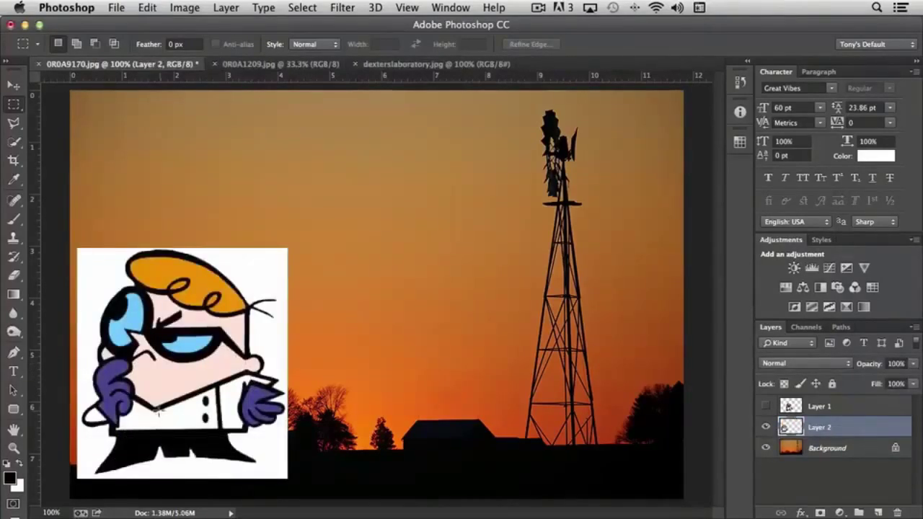